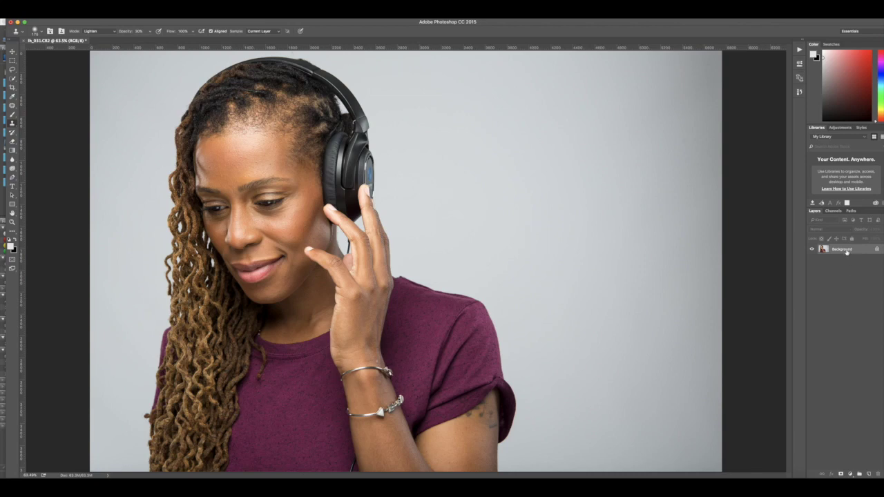
# - Duplicate the Background layer and set the Clone Stamp's blending mode to Darken
pyautogui.hotkey('ctrl', 'j')
pyautogui.moveTo(847, 250); pyautogui.dragTo(878, 474)
pyautogui.moveTo(842, 249); pyautogui.dragTo(869, 474)
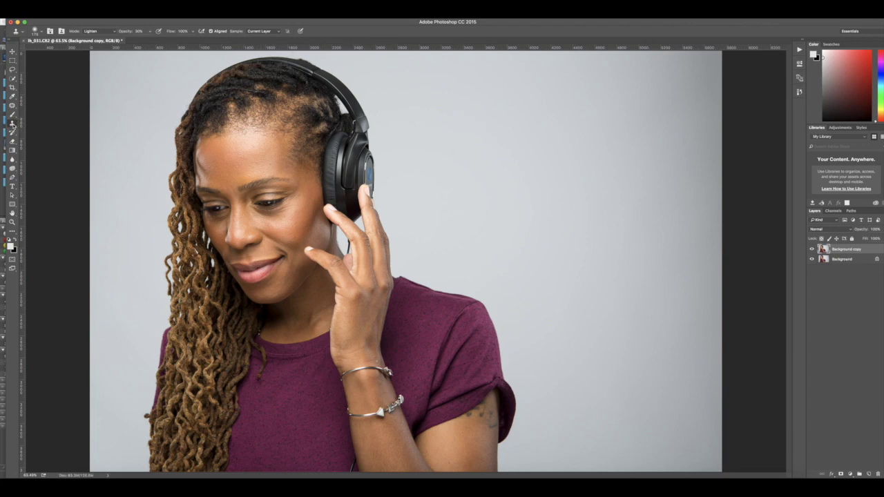
pyautogui.click(110, 31)
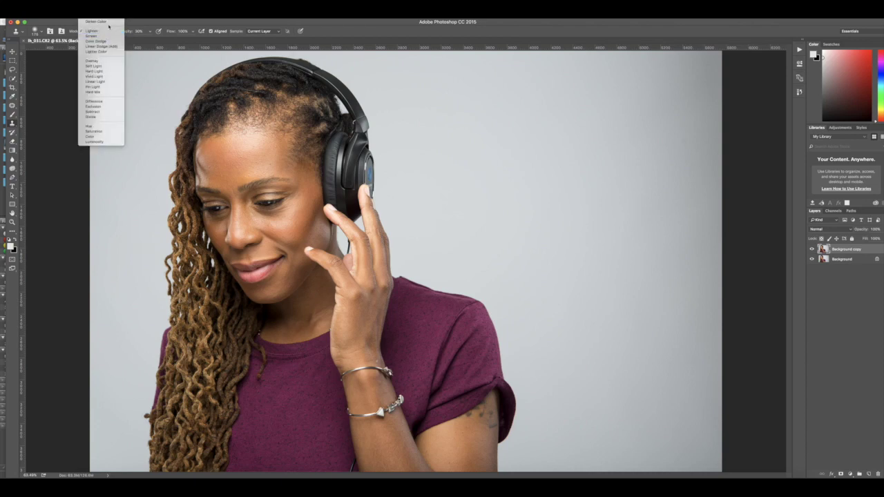
pyautogui.click(96, 35)
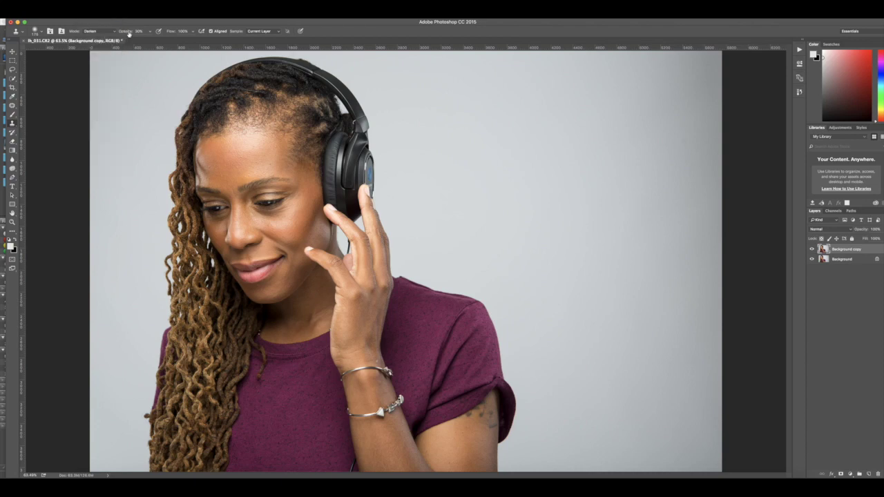
# - Choose a larger soft Clone Stamp brush and clone nearby skin over the shiny highlight on the forehead
pyautogui.press('super+plus')
pyautogui.press('super+plus')
pyautogui.press('super+plus')
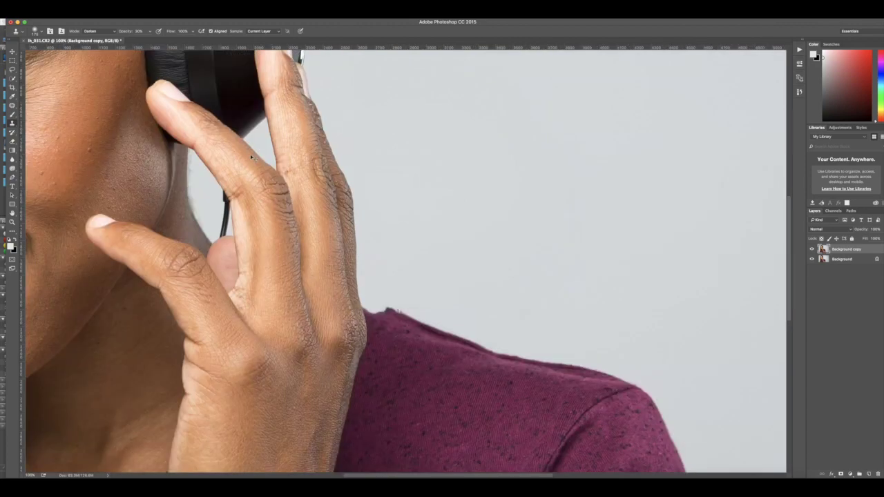
pyautogui.moveTo(113, 110); pyautogui.dragTo(459, 364)
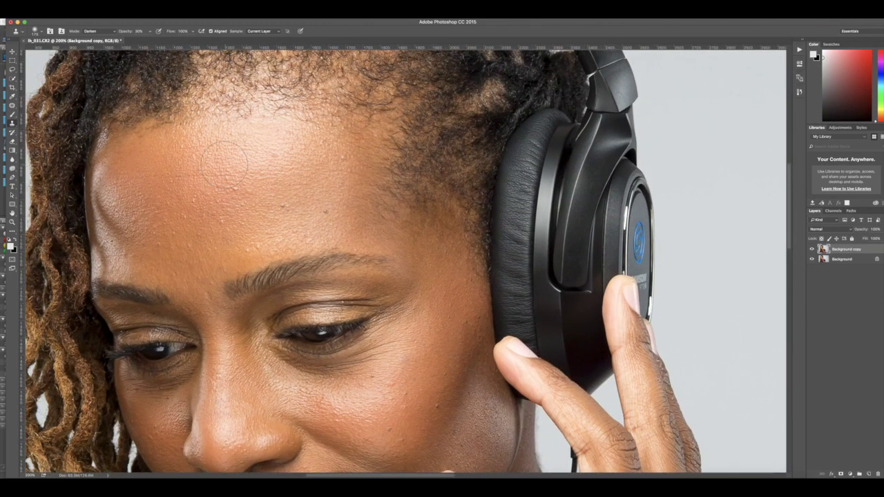
pyautogui.click(36, 31)
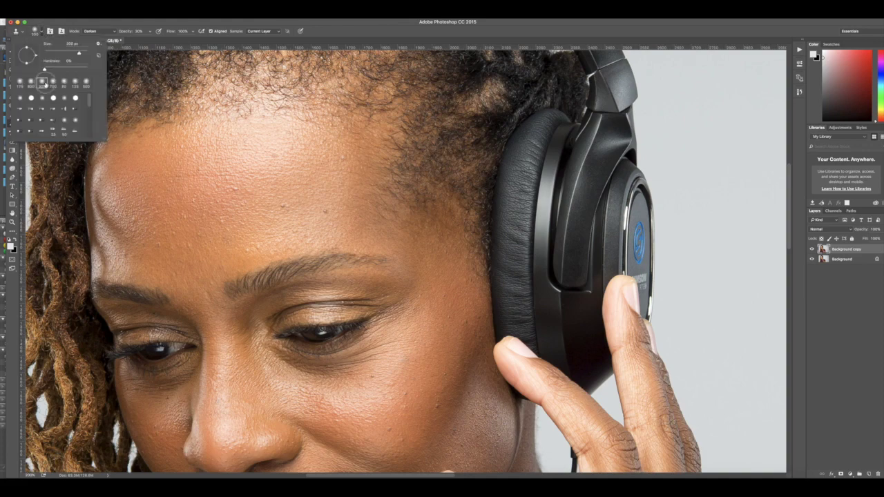
pyautogui.doubleClick(31, 81)
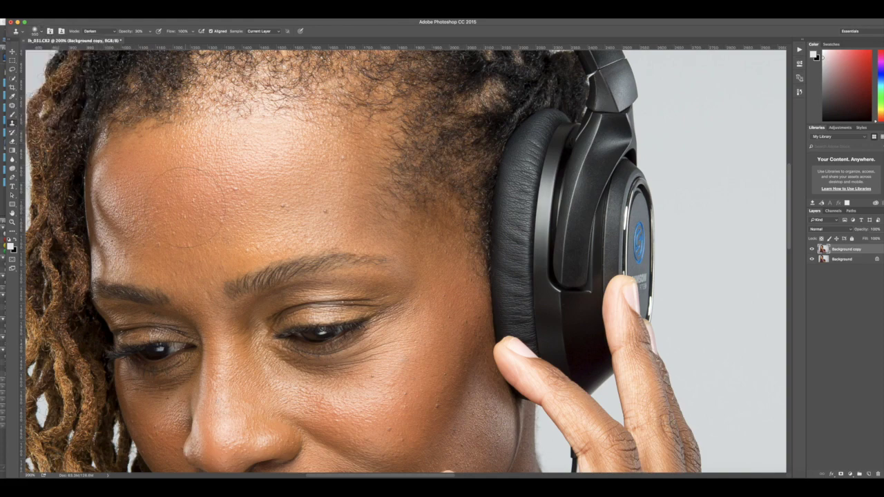
pyautogui.keyDown('alt'); pyautogui.click(179, 197); pyautogui.keyUp('alt')
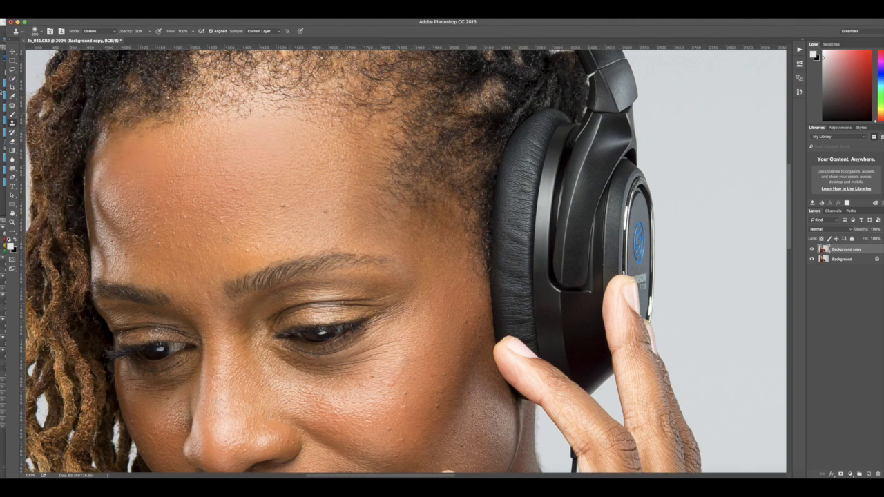
# - Fit the whole image in view and delete the Background copy layer
pyautogui.click(12, 53)
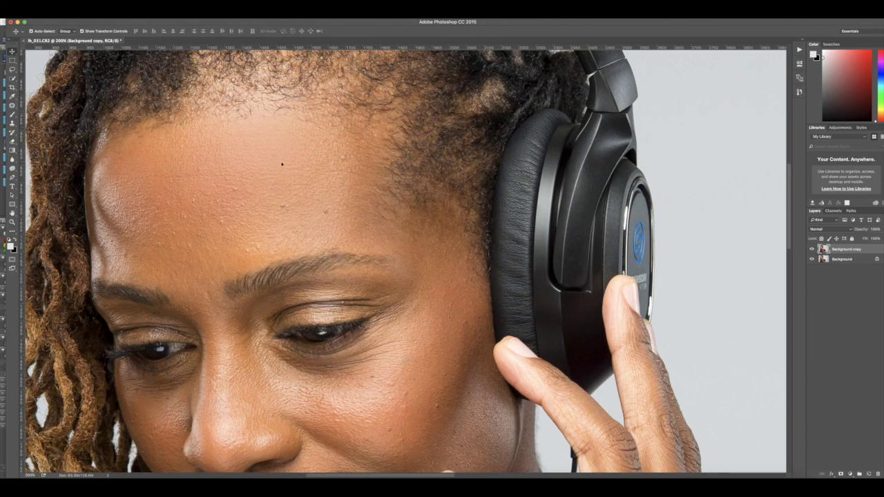
pyautogui.press('super+0')
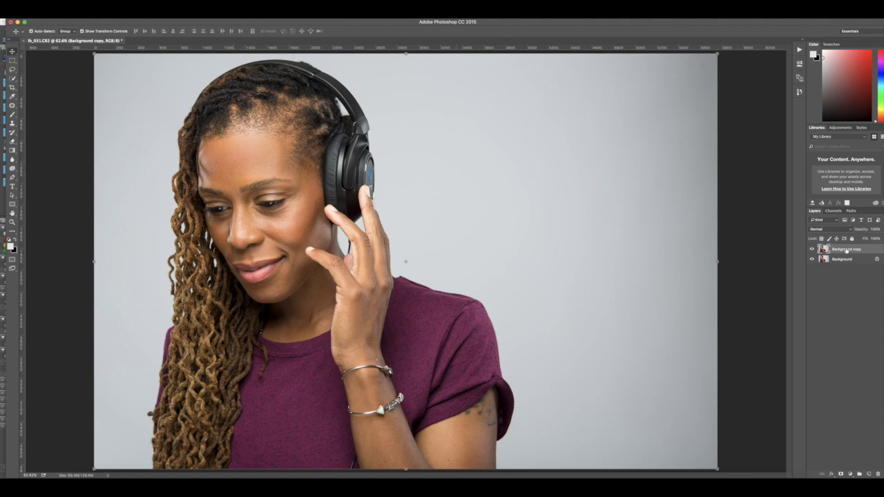
pyautogui.moveTo(846, 249); pyautogui.dragTo(879, 475)
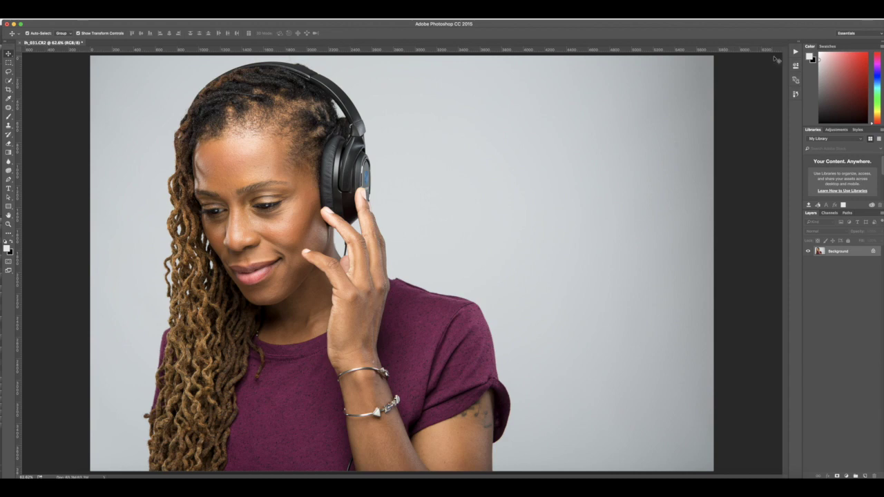
# - Run the Frequency Separation action and continue to its Gaussian Blur settings
pyautogui.click(795, 53)
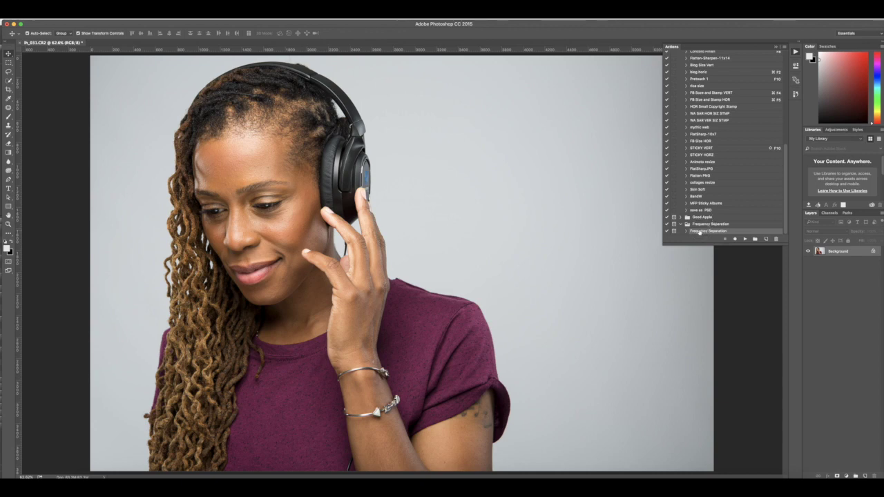
pyautogui.click(745, 238)
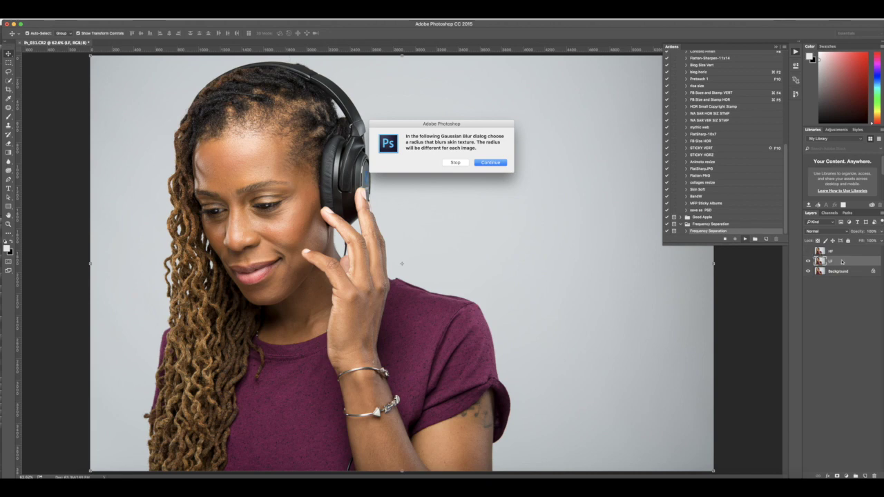
pyautogui.click(488, 163)
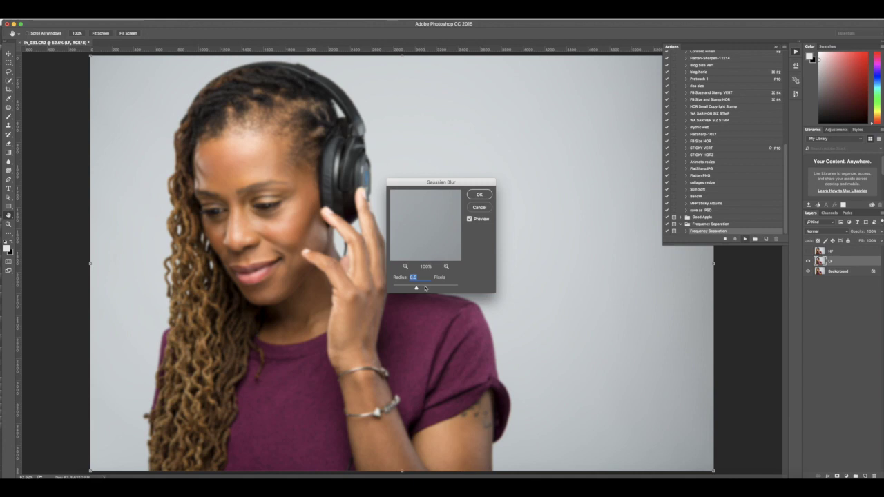
# - Set the action's Gaussian Blur radius to 3.5 pixels and let the action finish
pyautogui.write('3.5')
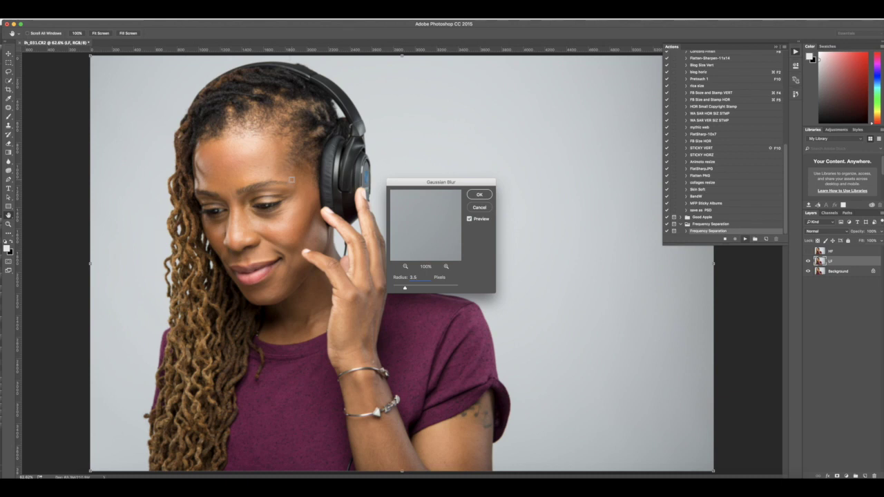
pyautogui.moveTo(405, 287); pyautogui.dragTo(446, 288)
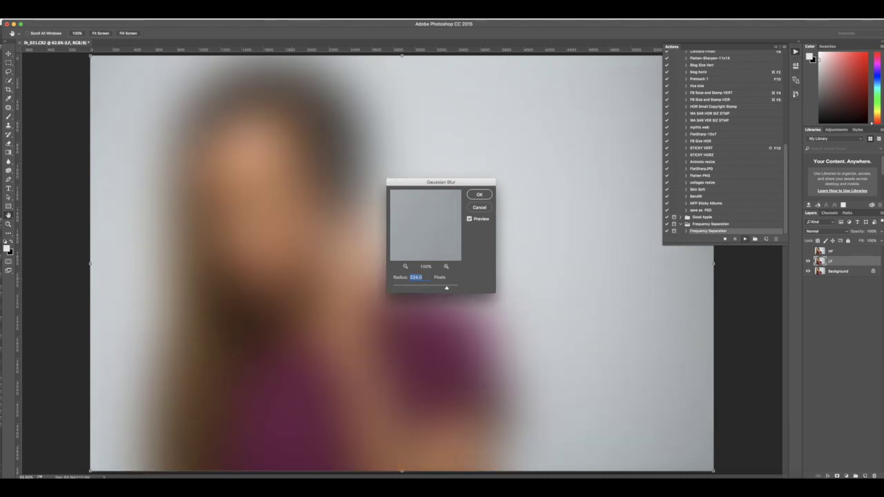
pyautogui.write('3.5')
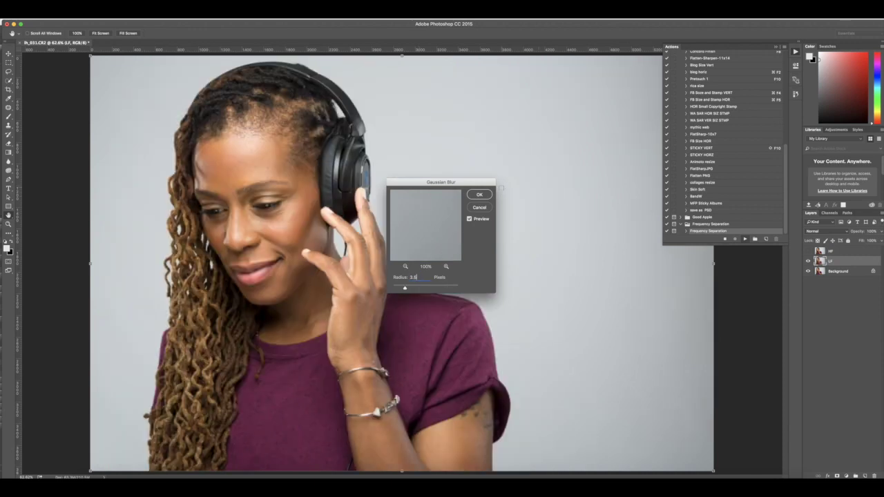
pyautogui.click(486, 194)
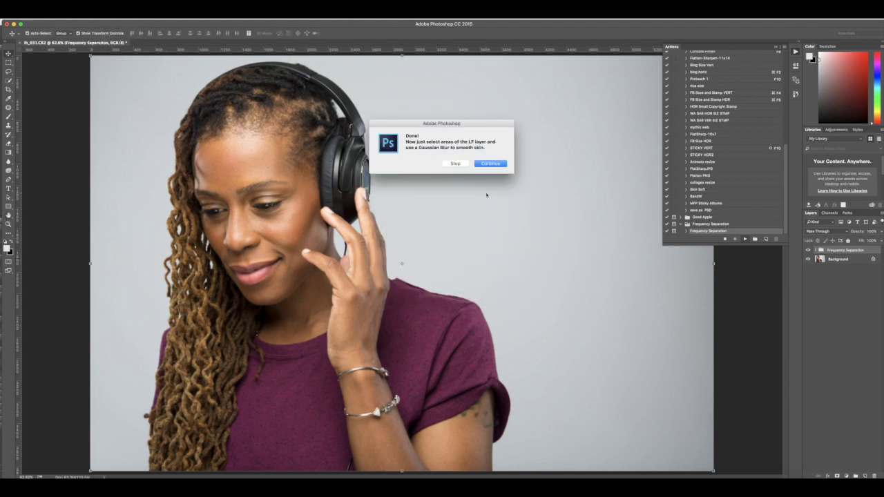
pyautogui.click(497, 164)
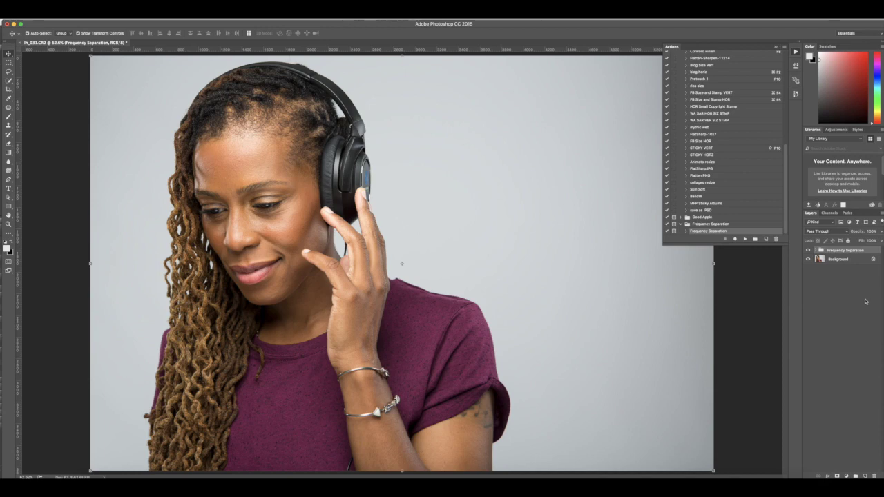
# - Expand the Frequency Separation group and select its HF layer
pyautogui.click(816, 250)
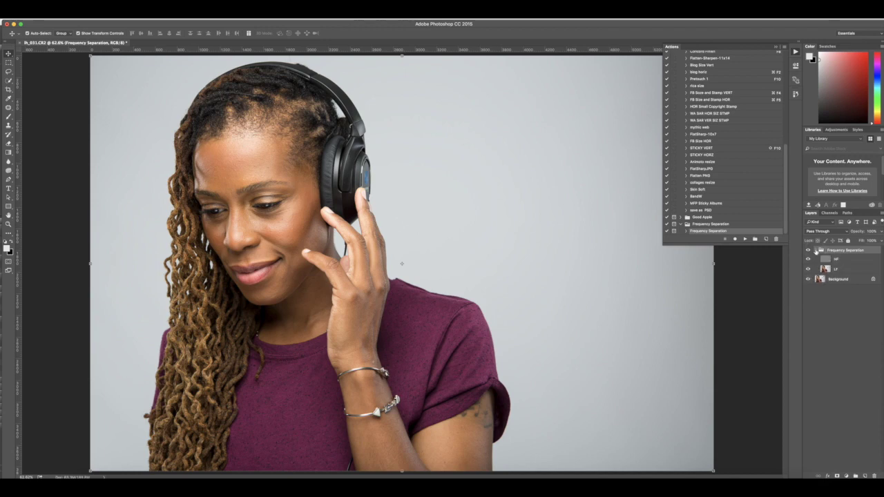
pyautogui.click(843, 271)
pyautogui.click(845, 260)
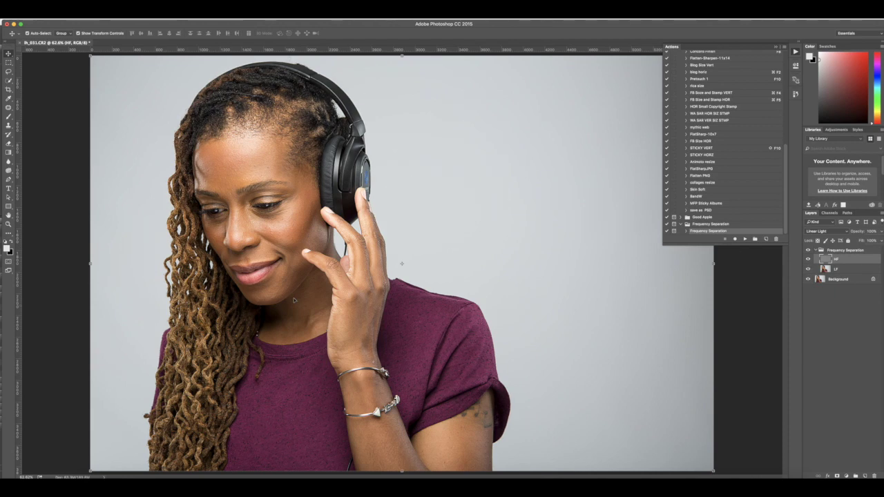
# - Compare the contributions of the HF and LF layers by hiding and showing each of them
pyautogui.click(808, 250)
pyautogui.click(817, 251)
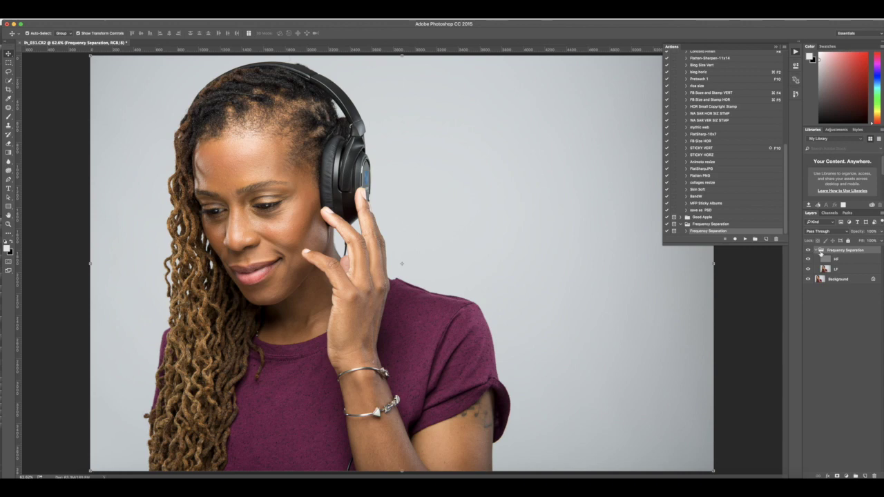
pyautogui.click(842, 259)
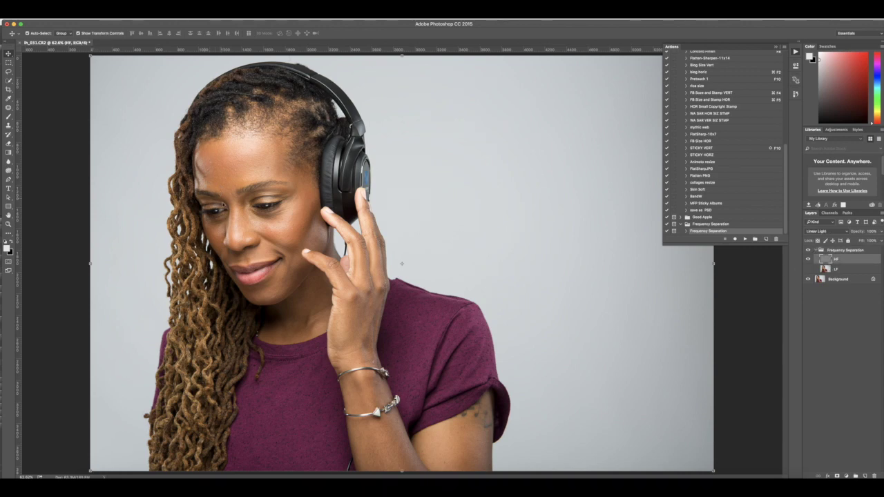
pyautogui.click(808, 269)
pyautogui.click(807, 259)
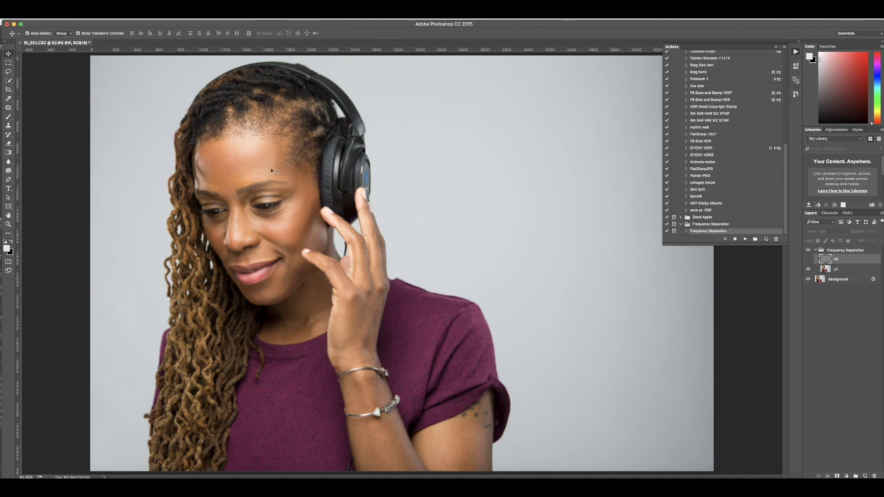
pyautogui.click(811, 260)
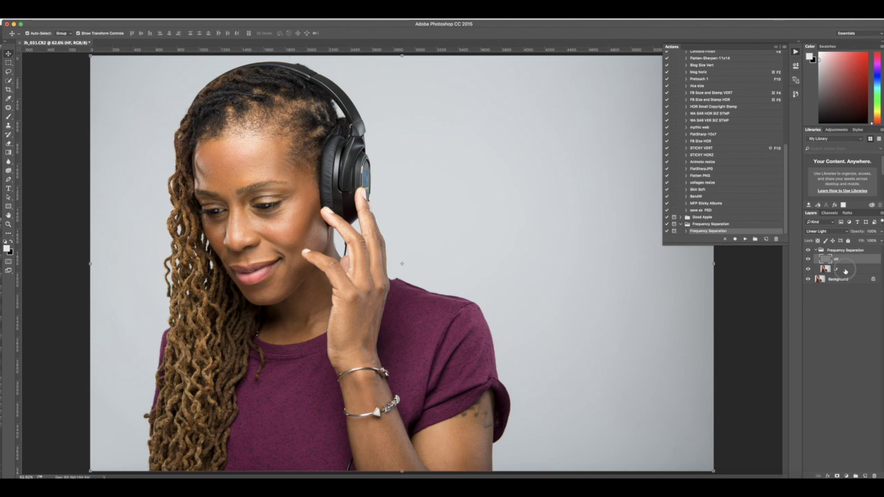
# - Outline the shiny forehead area on the LF layer with the Lasso tool
pyautogui.click(843, 270)
pyautogui.click(9, 74)
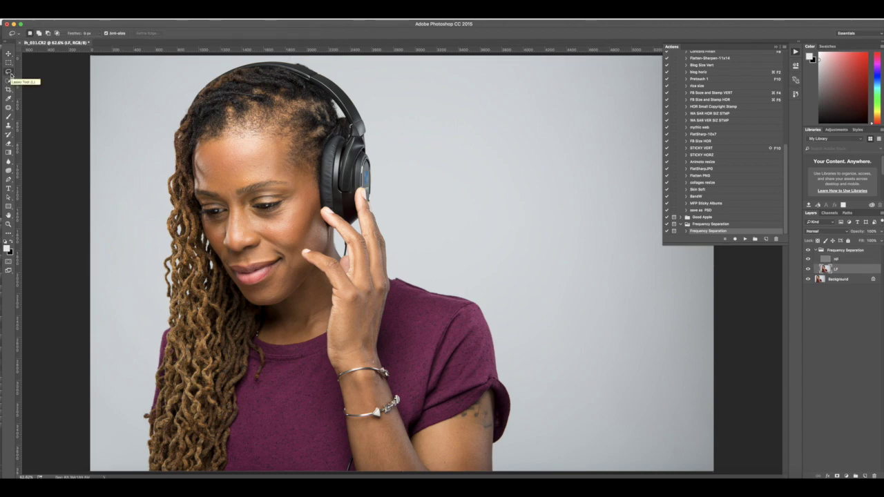
pyautogui.press('super+plus')
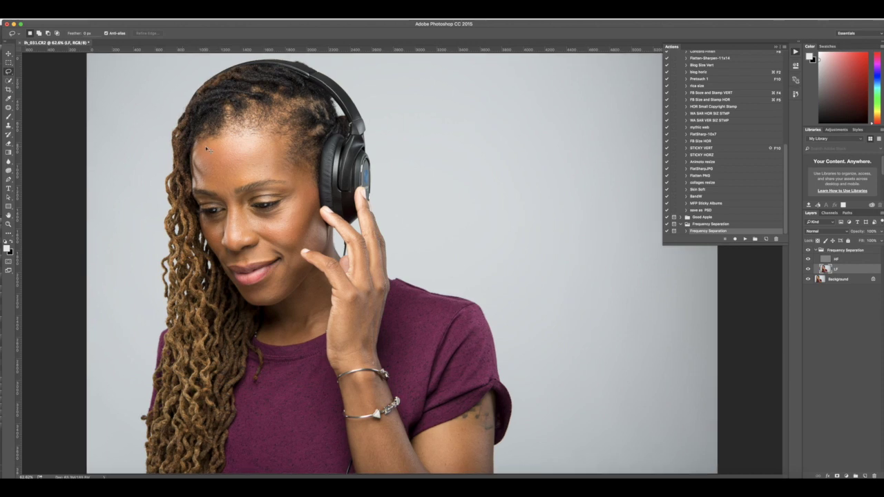
pyautogui.press('super+plus')
pyautogui.moveTo(205, 144); pyautogui.dragTo(272, 199)
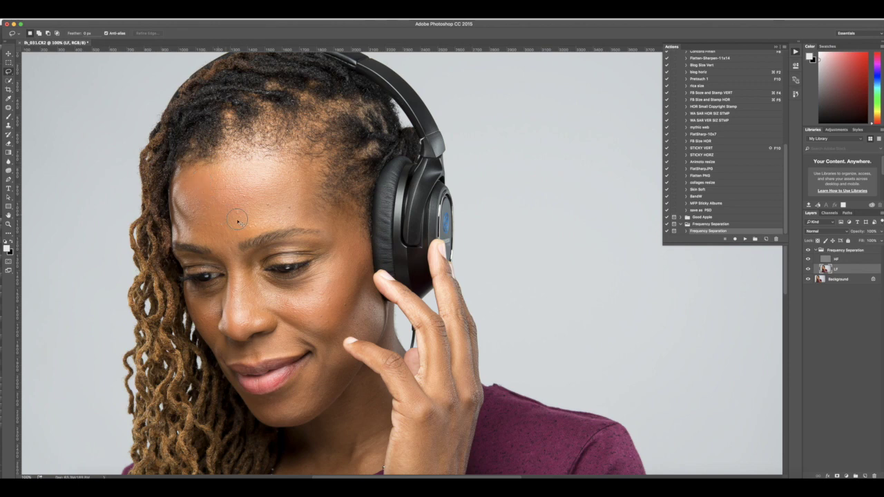
pyautogui.moveTo(269, 211)
pyautogui.mouseDown()
pyautogui.moveTo(295, 192)
pyautogui.moveTo(299, 173)
pyautogui.moveTo(292, 163)
pyautogui.moveTo(247, 179)
pyautogui.mouseUp()
# - Feather the forehead selection with a radius of 40 pixels
pyautogui.rightClick(262, 178)
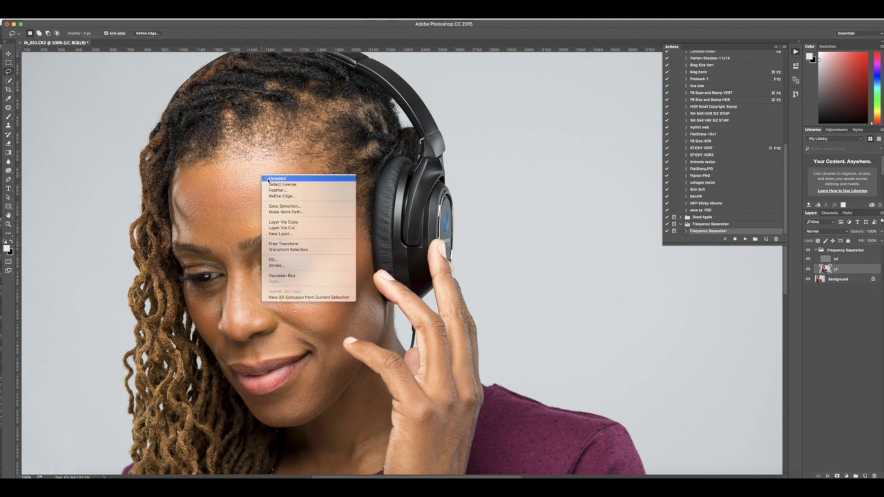
pyautogui.click(274, 192)
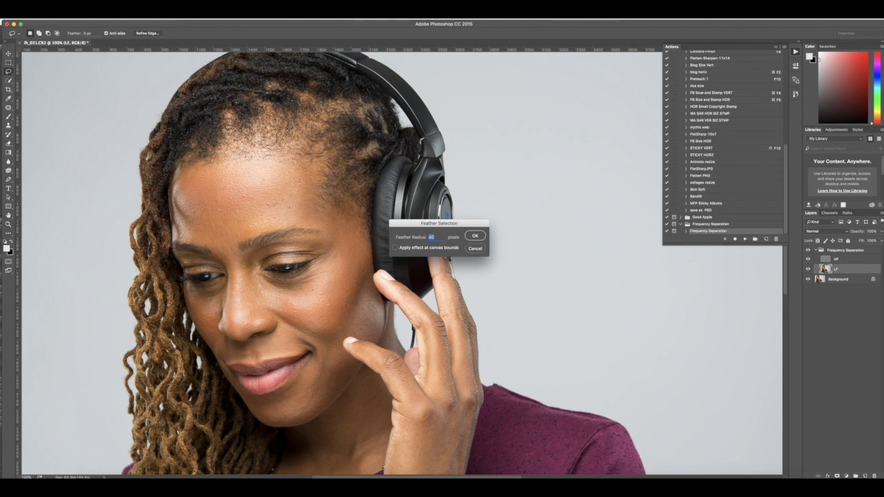
pyautogui.click(484, 236)
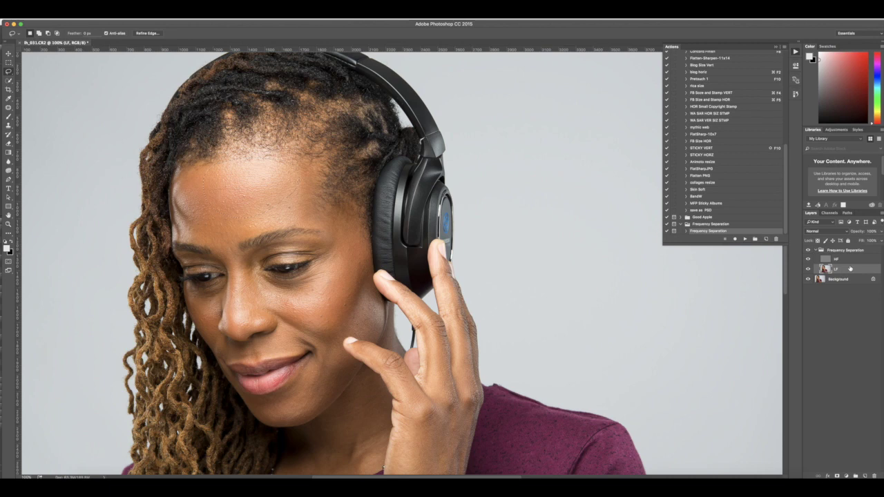
pyautogui.click(174, 11)
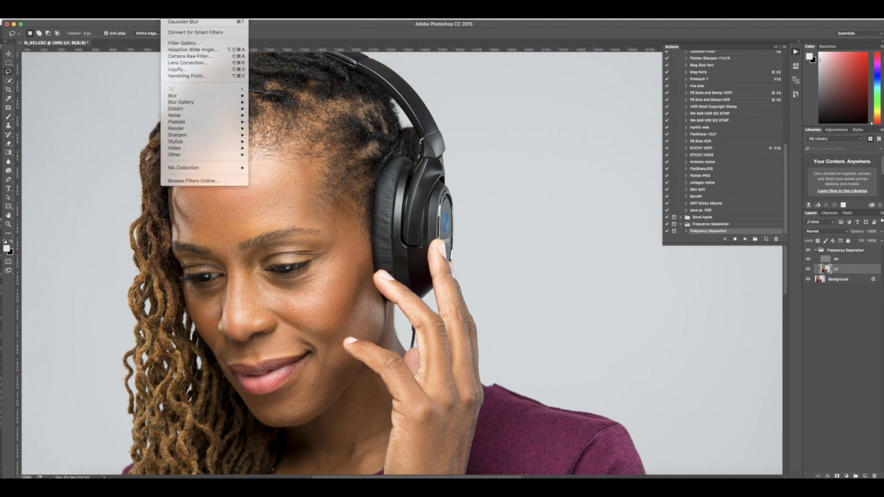
pyautogui.moveTo(192, 97)
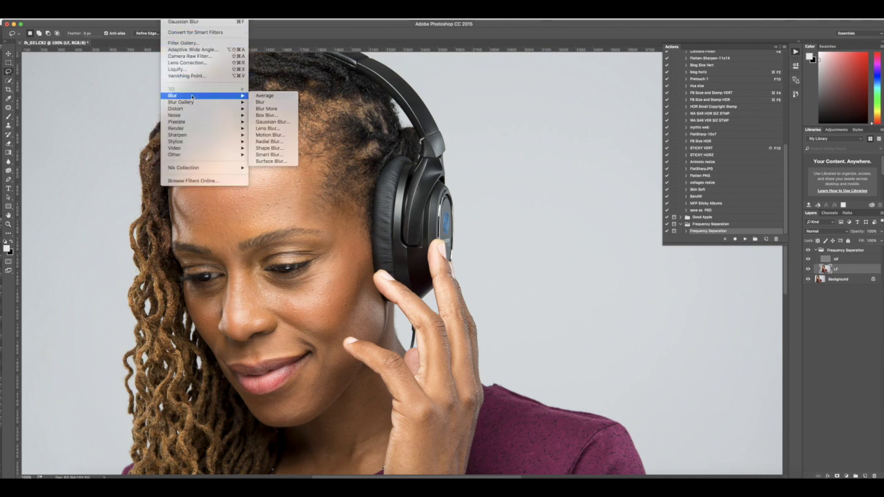
pyautogui.click(282, 122)
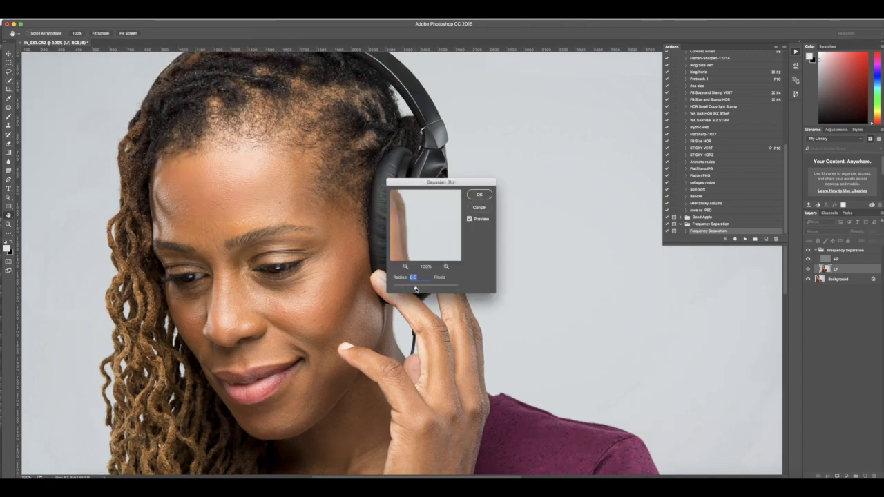
pyautogui.hotkey('ctrl', '+')
pyautogui.moveTo(174, 152); pyautogui.dragTo(316, 229)
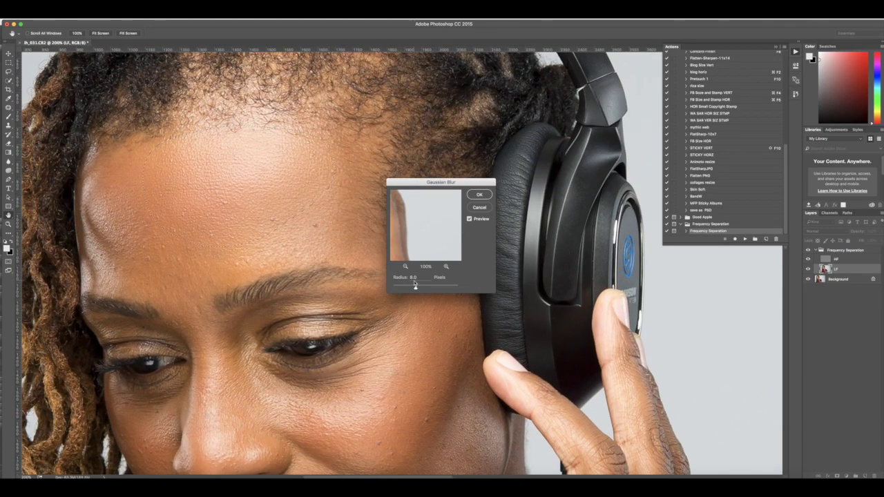
pyautogui.moveTo(415, 288); pyautogui.dragTo(391, 285)
pyautogui.moveTo(393, 290); pyautogui.dragTo(420, 290)
pyautogui.moveTo(419, 288); pyautogui.dragTo(428, 290)
pyautogui.click(479, 208)
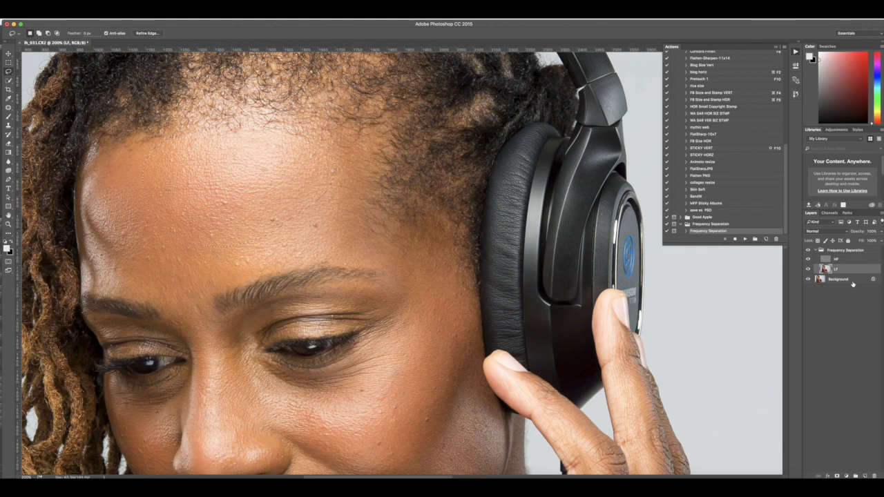
pyautogui.press('super+d')
# - Tone down the shiny forehead highlights on the LF layer with the Clone Stamp tool, sampling nearby darker skin with a 200 px brush
pyautogui.click(9, 125)
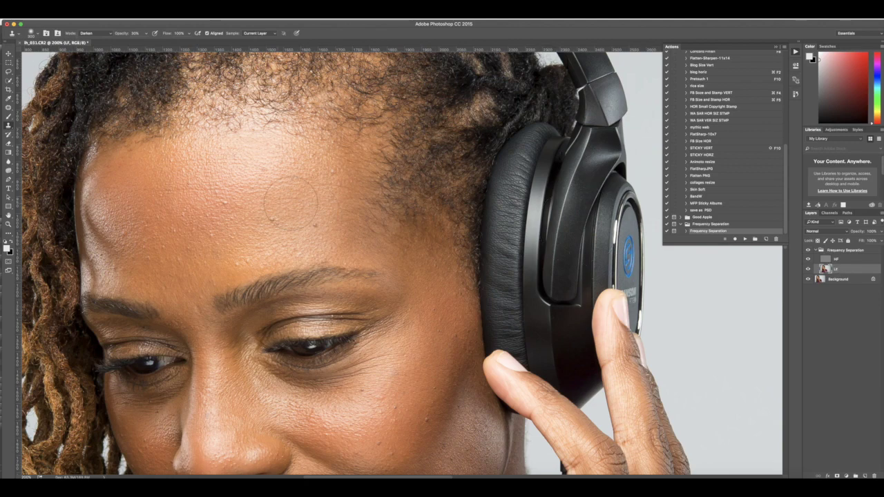
pyautogui.click(281, 179)
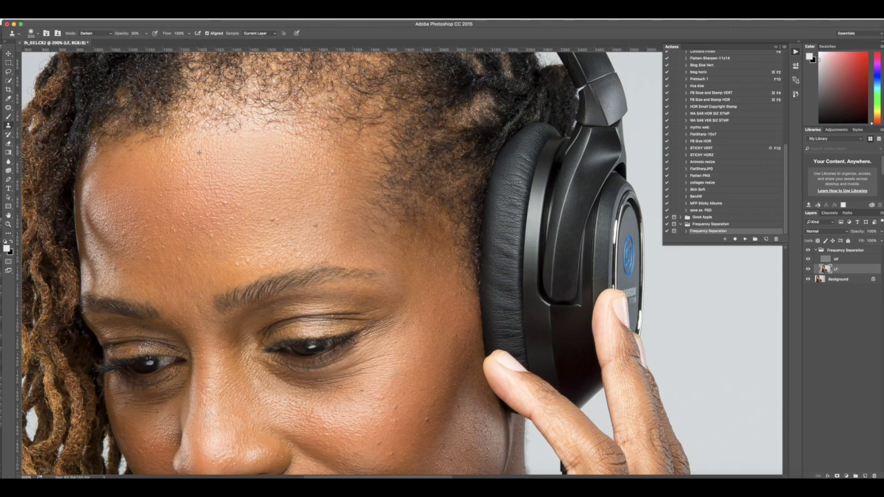
pyautogui.press('[')
pyautogui.press('[')
pyautogui.click(281, 164)
pyautogui.hotkey('ctrl', 'z')
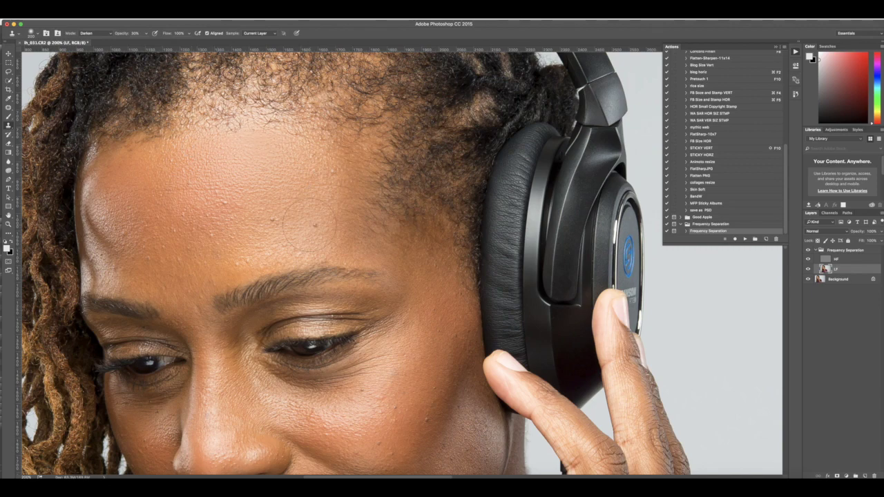
pyautogui.keyDown('alt'); pyautogui.click(328, 208); pyautogui.keyUp('alt')
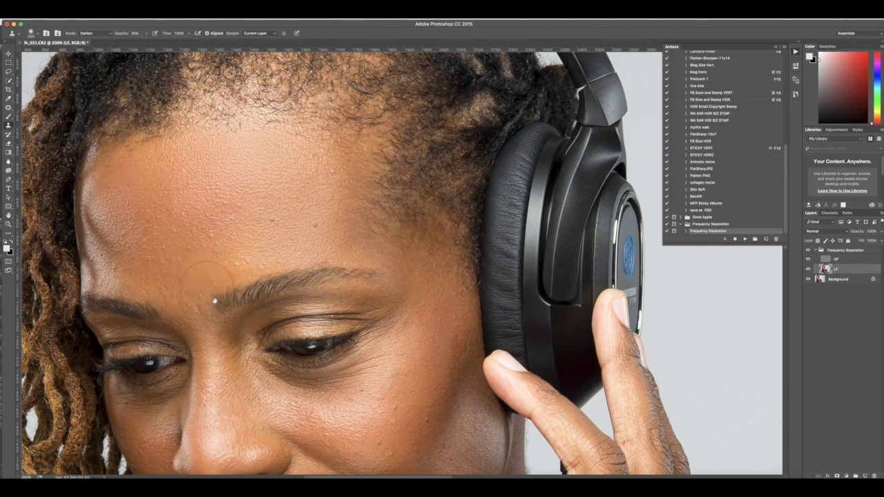
pyautogui.scroll(-3, 215, 301)
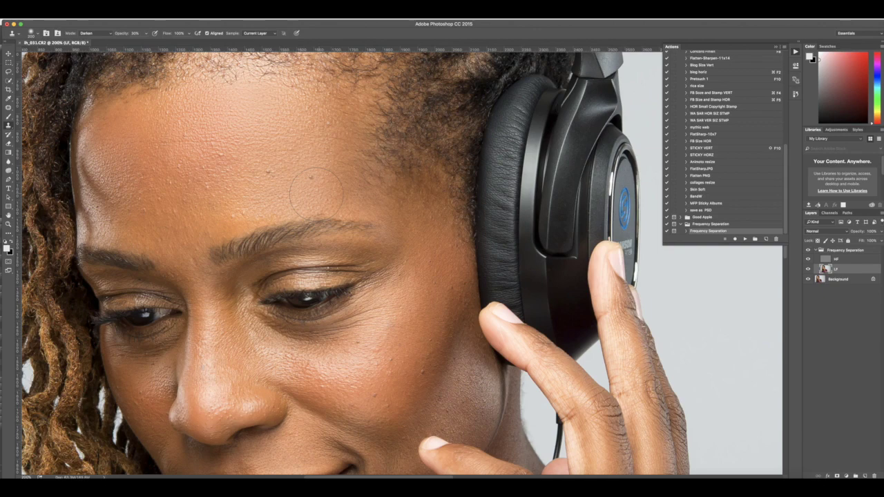
pyautogui.moveTo(238, 129); pyautogui.dragTo(233, 148)
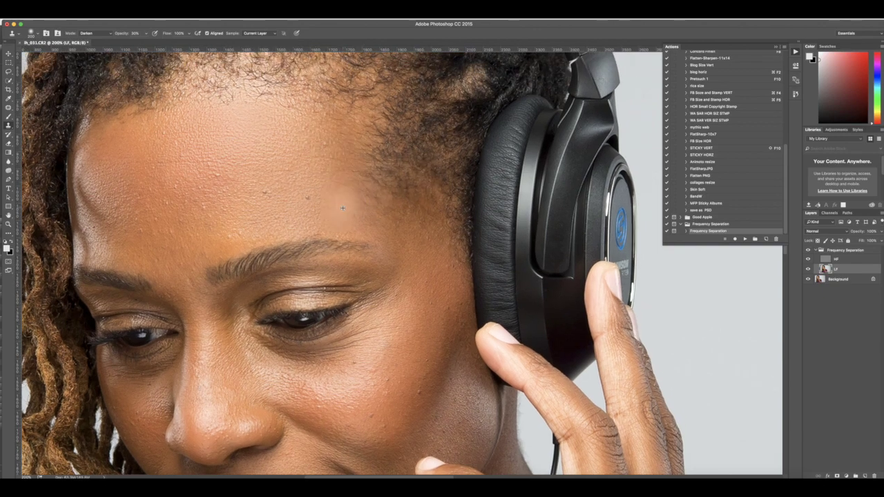
# - Tone down the shiny highlights on the cheek beside the headphones with the Clone Stamp tool on the LF layer
pyautogui.moveTo(378, 256); pyautogui.dragTo(339, 150)
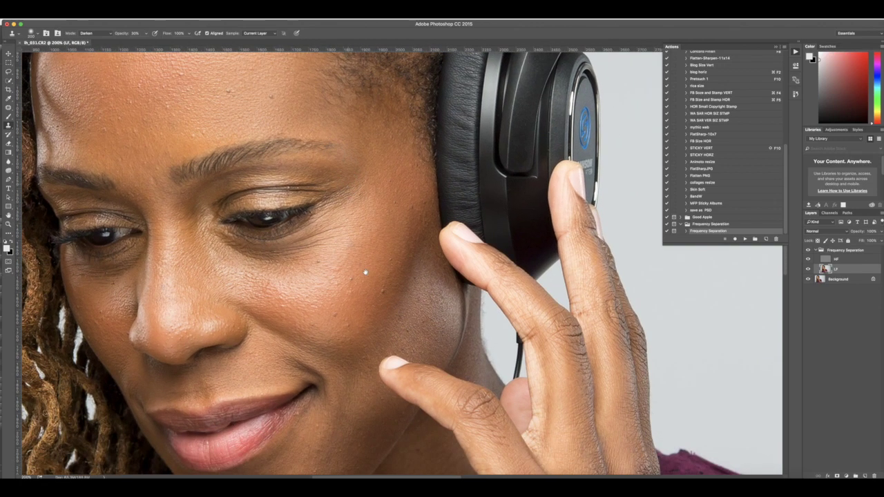
pyautogui.click(368, 294)
pyautogui.click(367, 296)
pyautogui.click(366, 292)
pyautogui.click(364, 307)
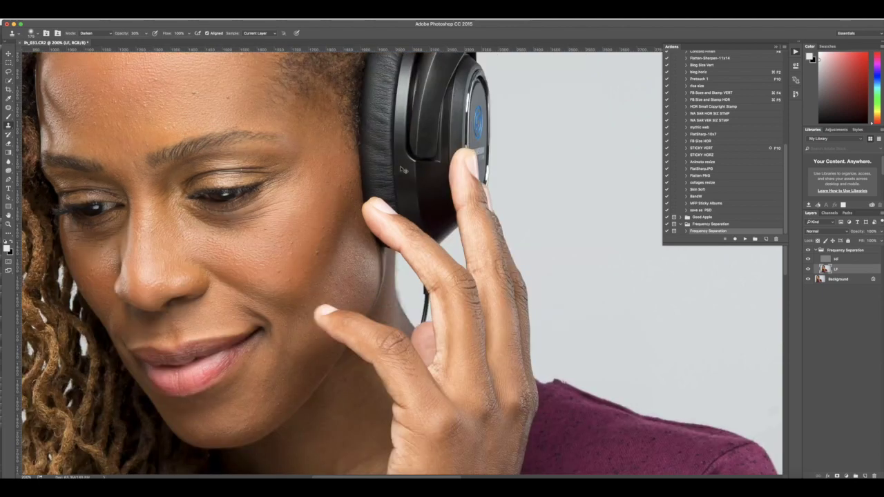
# - Collapse the Frequency Separation group and set its opacity to 70%
pyautogui.press('super+0')
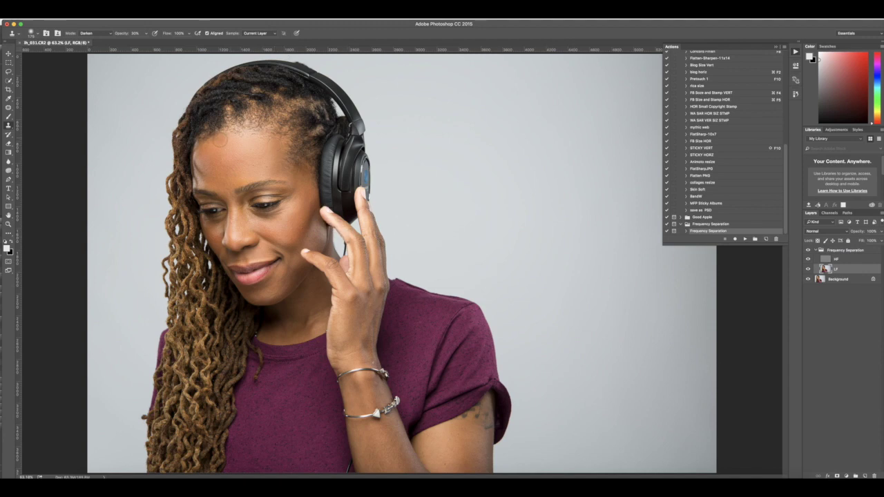
pyautogui.click(7, 53)
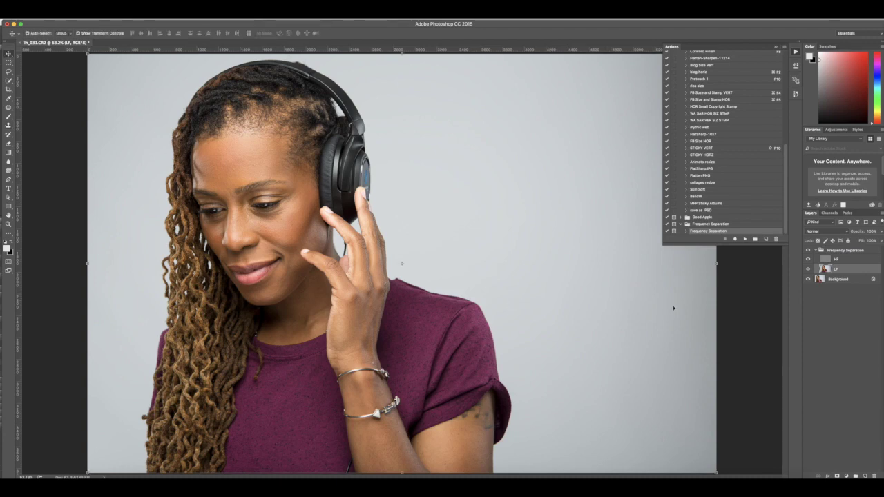
pyautogui.click(820, 250)
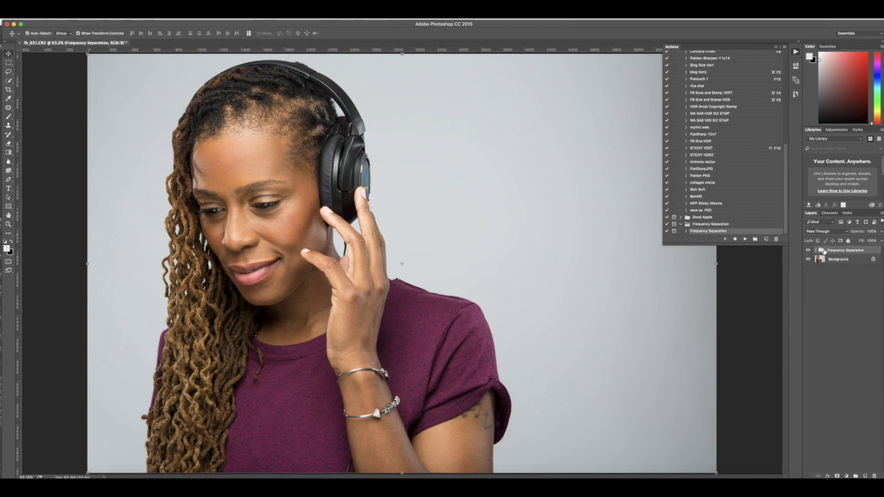
pyautogui.click(858, 233)
pyautogui.moveTo(857, 234); pyautogui.dragTo(851, 235)
# - Compare the portrait before and after retouching by hiding and showing the Frequency Separation group
pyautogui.click(807, 250)
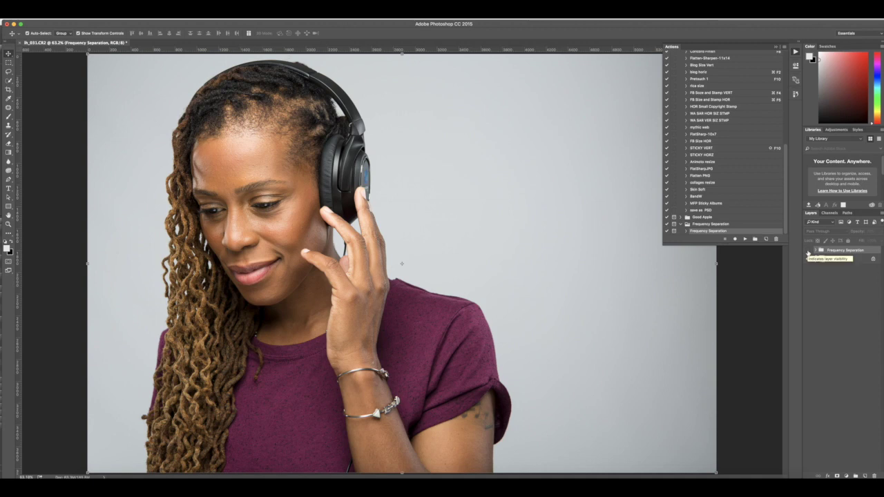
pyautogui.click(808, 250)
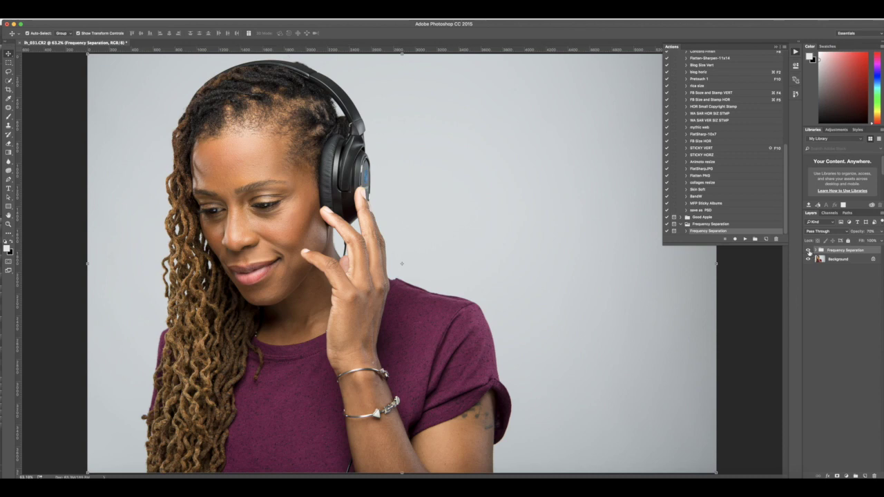
pyautogui.click(809, 251)
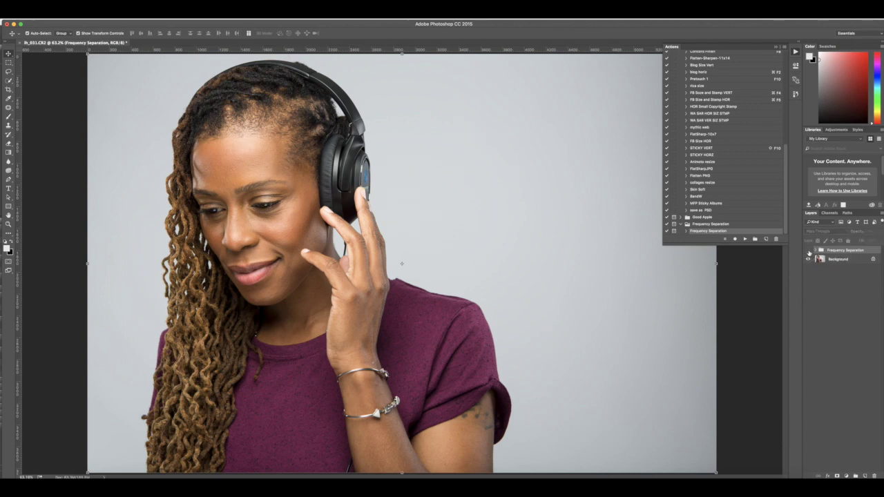
pyautogui.click(809, 250)
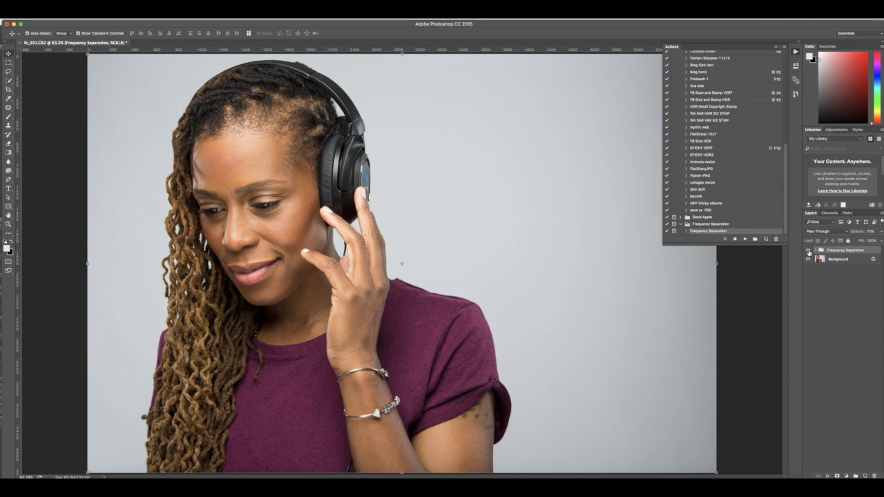